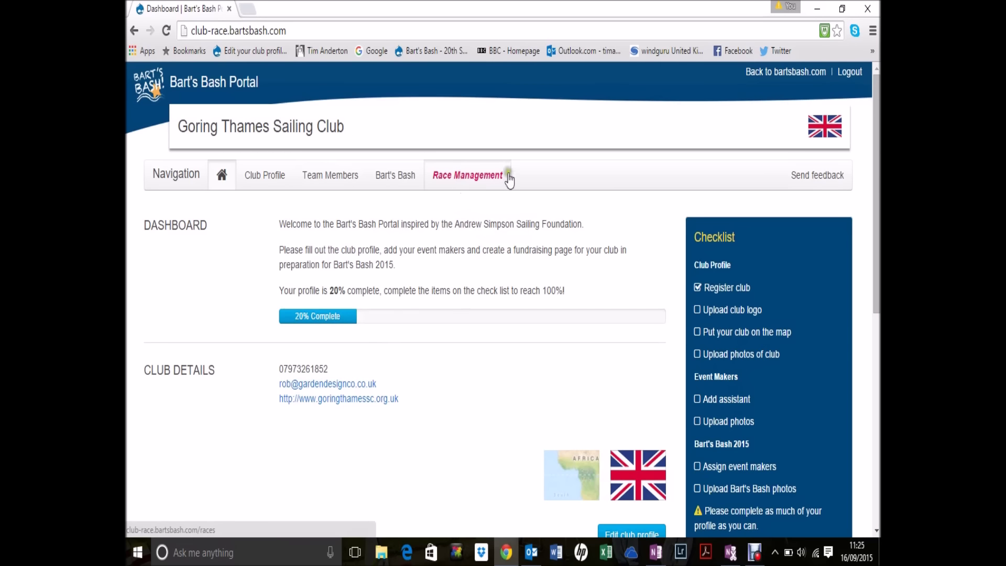
# Step: Go to Race Management and read the combined club race note above the Create Race and Sailors sections
pyautogui.click(462, 178)
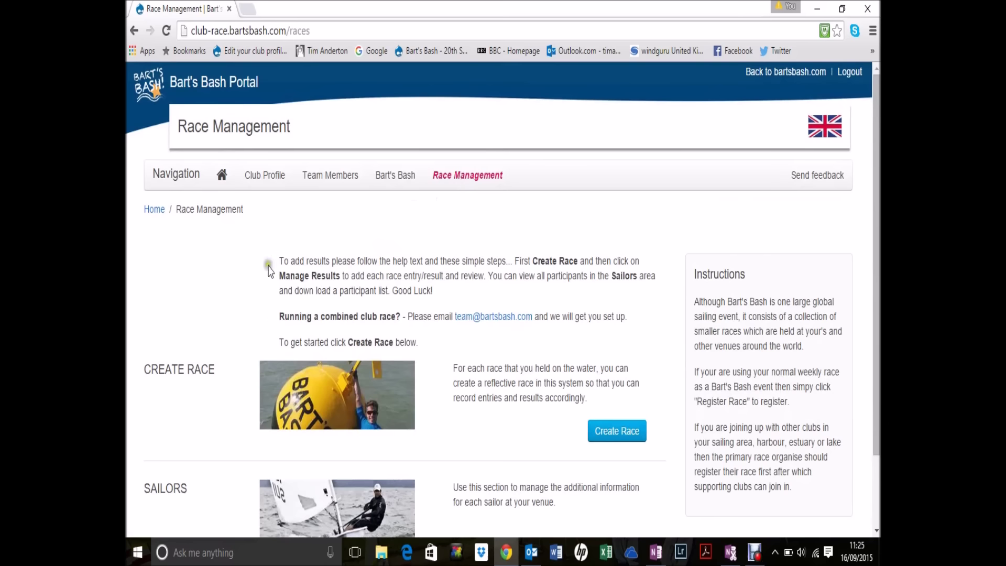
pyautogui.scroll(-1, 237, 274)
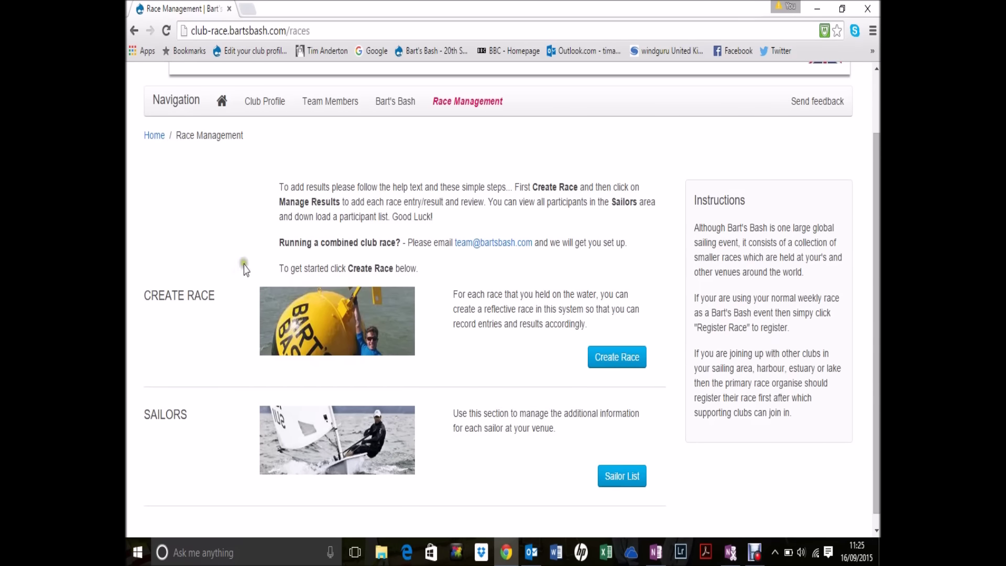
pyautogui.click(281, 243)
pyautogui.moveTo(281, 242); pyautogui.dragTo(627, 242)
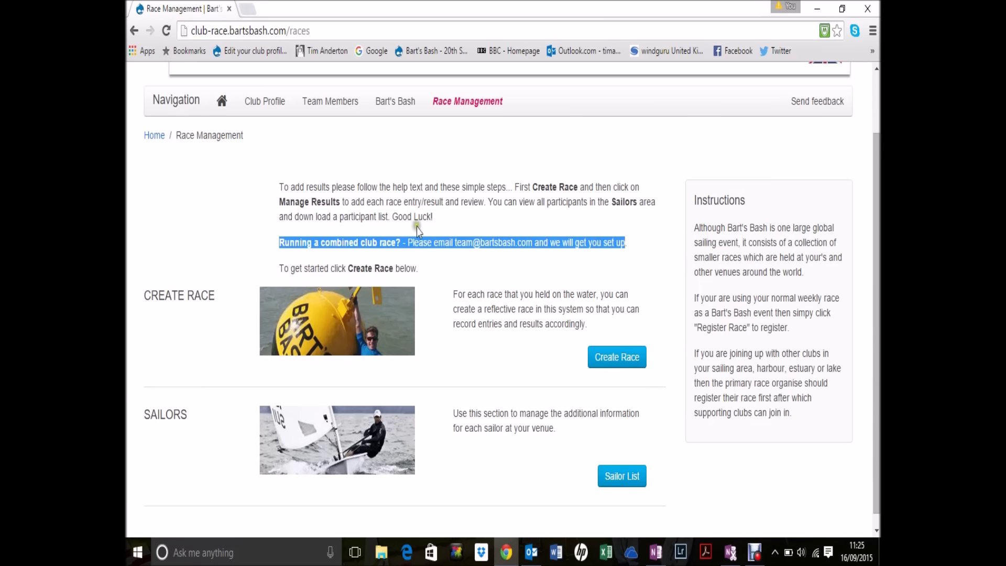
pyautogui.click(189, 212)
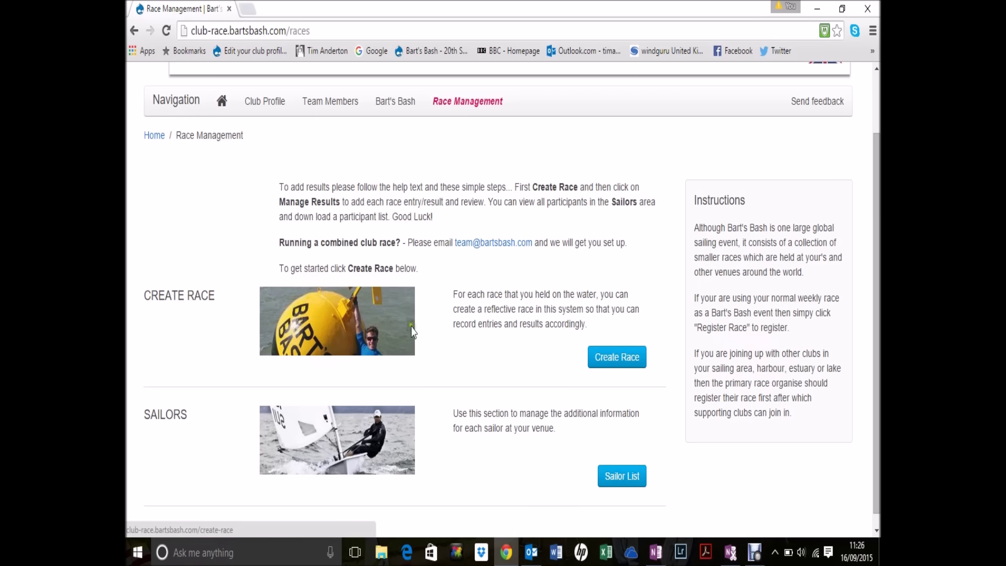
pyautogui.click(622, 364)
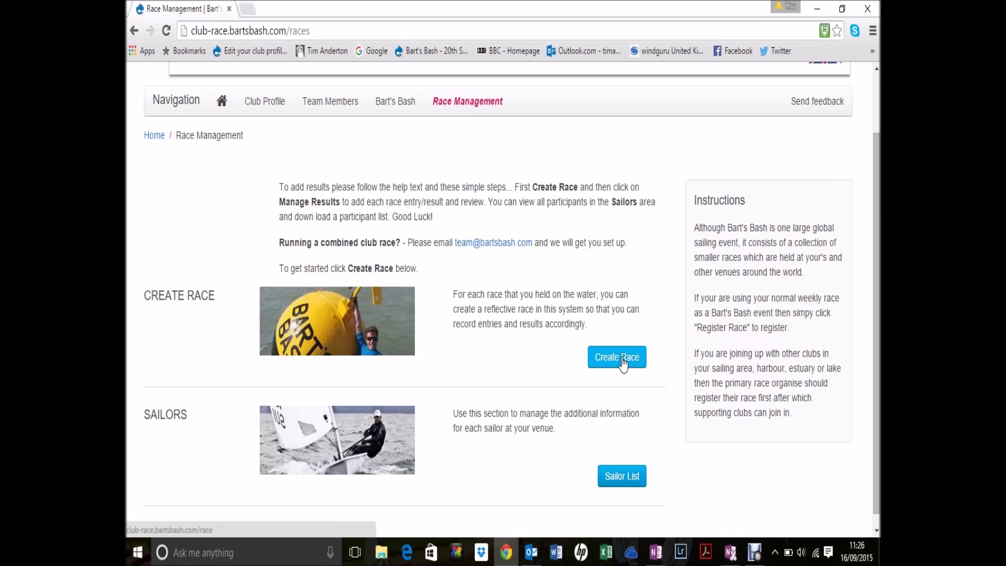
# Step: Start a new race and replace the default name Main Race with Goring Thames Bart's Bash 2015
pyautogui.click(623, 364)
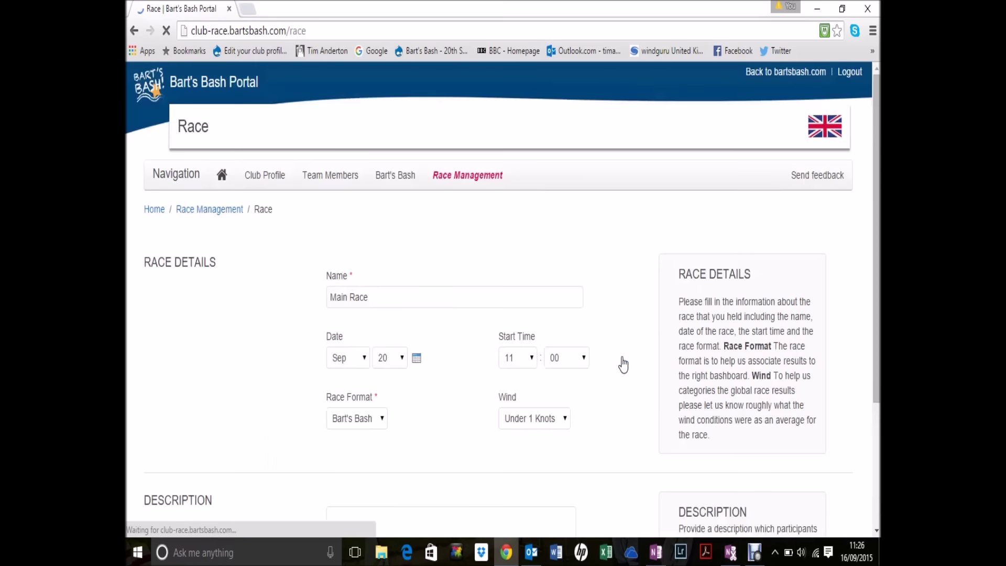
pyautogui.click(228, 278)
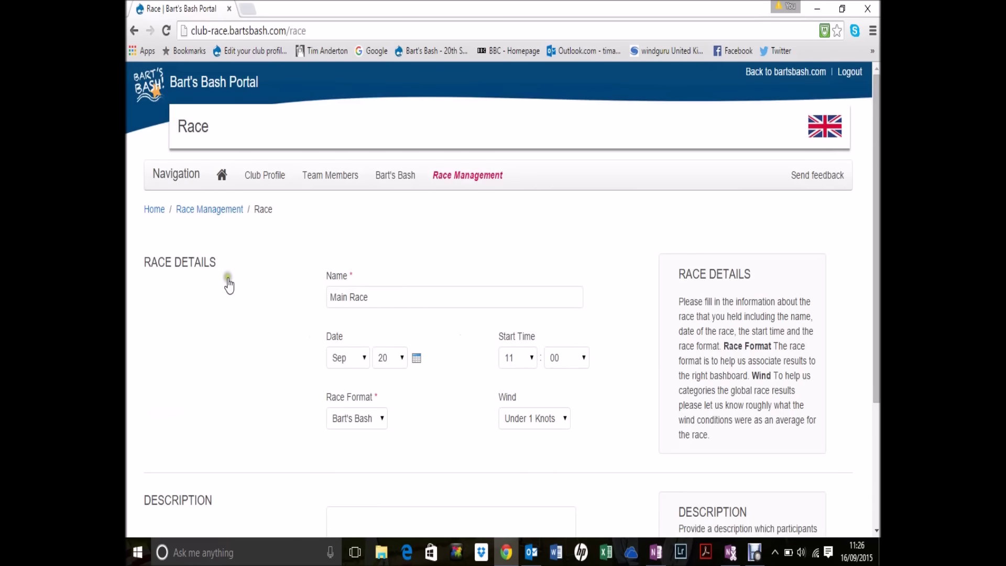
pyautogui.moveTo(370, 297); pyautogui.dragTo(294, 301)
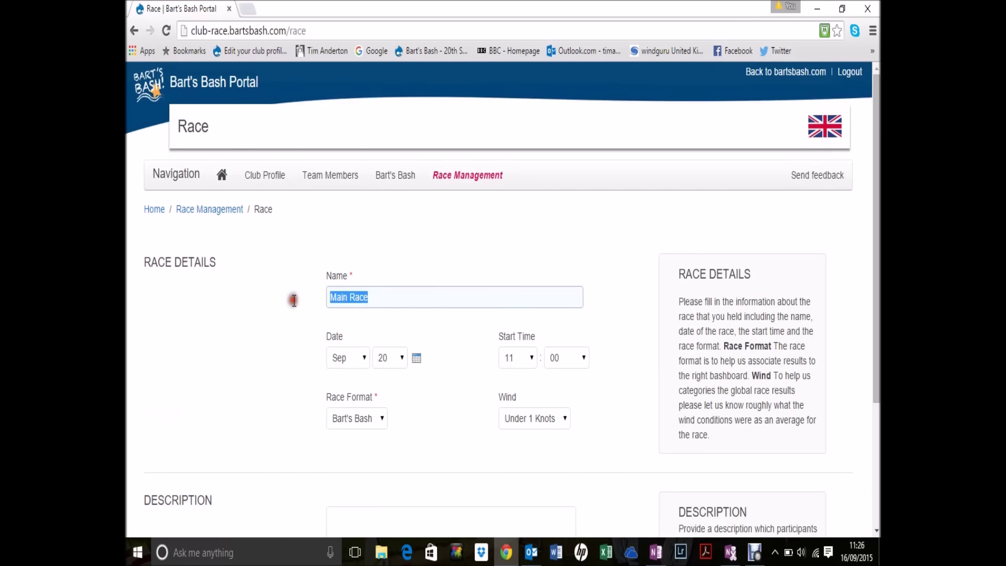
pyautogui.write('Goring')
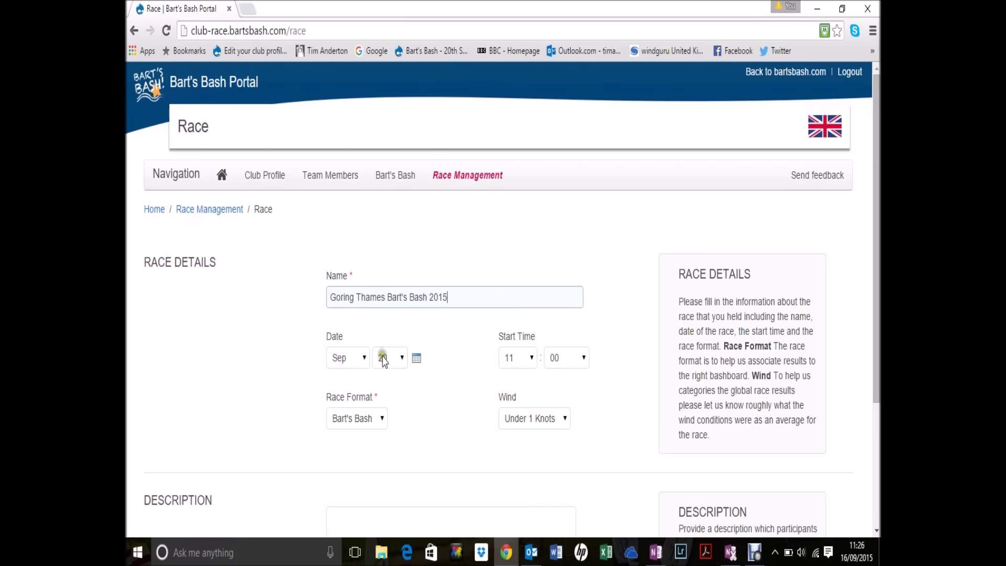
# Step: Keep Bart's Bash format, set wind to 7-12 Knots, add a description and save the race
pyautogui.click(382, 419)
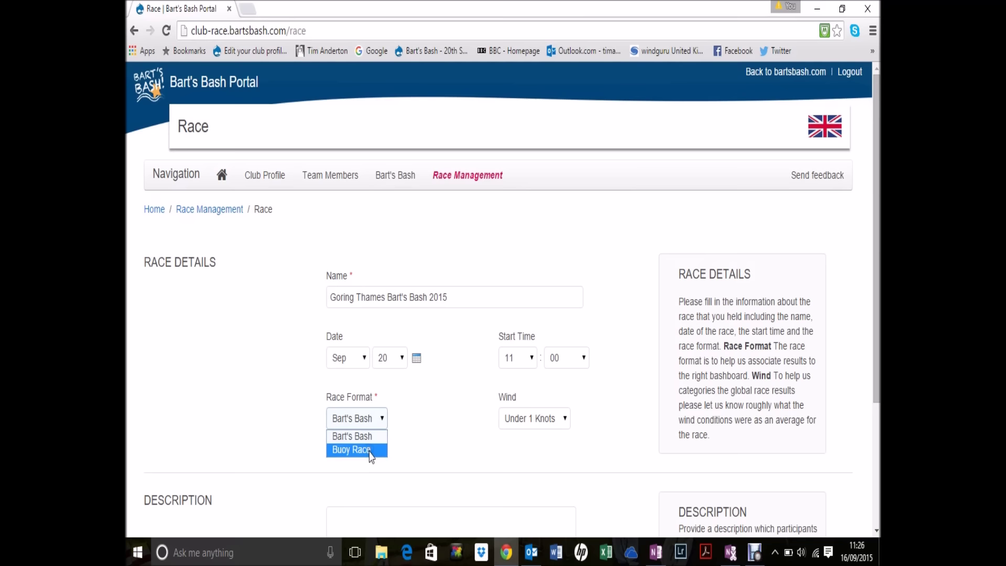
pyautogui.click(564, 420)
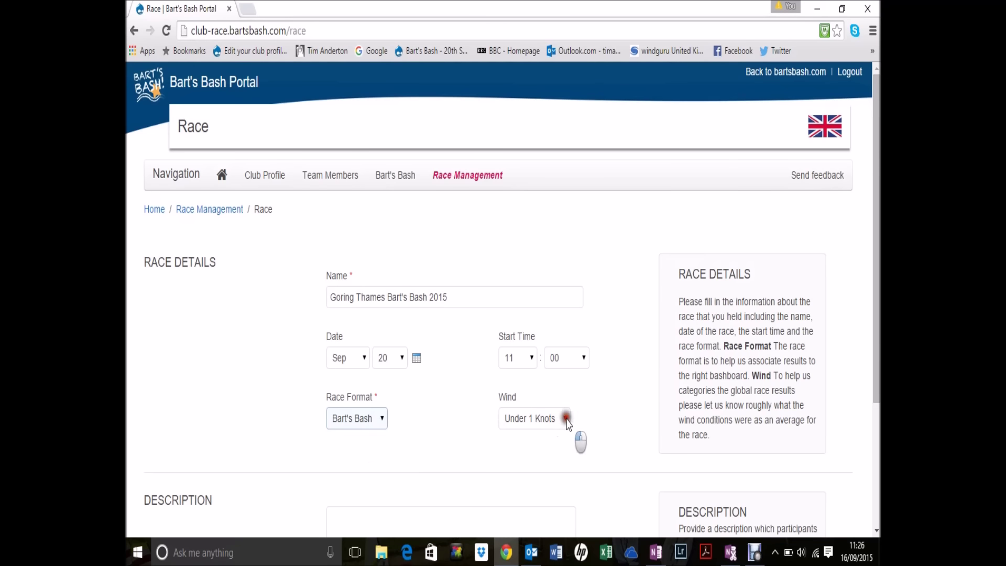
pyautogui.click(564, 418)
pyautogui.click(524, 462)
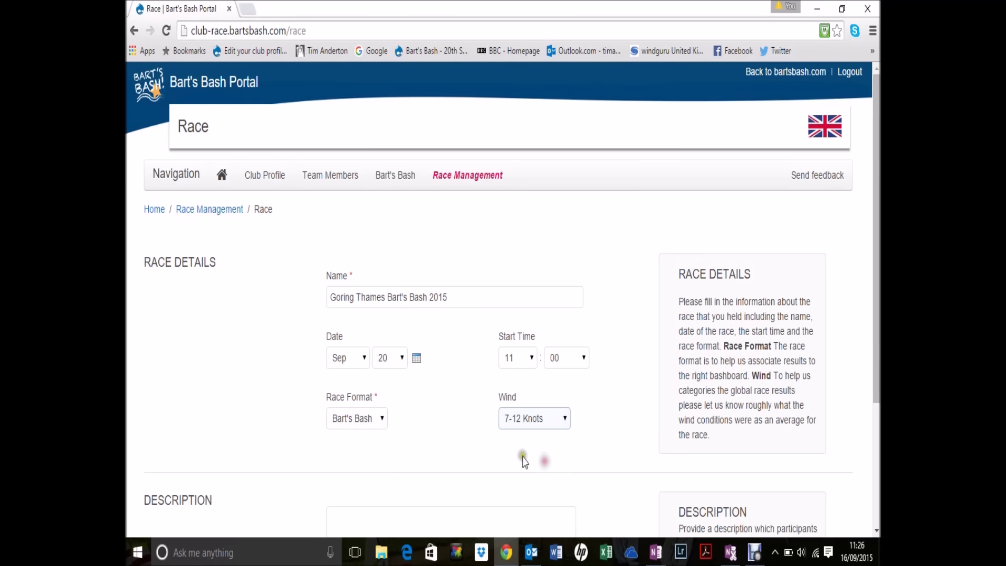
pyautogui.scroll(-3, 263, 365)
pyautogui.click(363, 354)
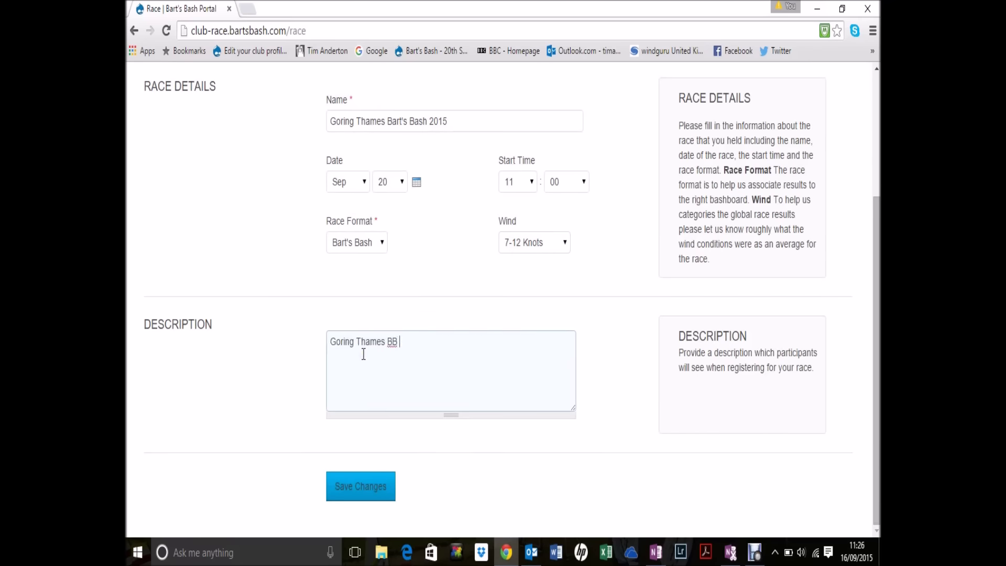
pyautogui.click(352, 491)
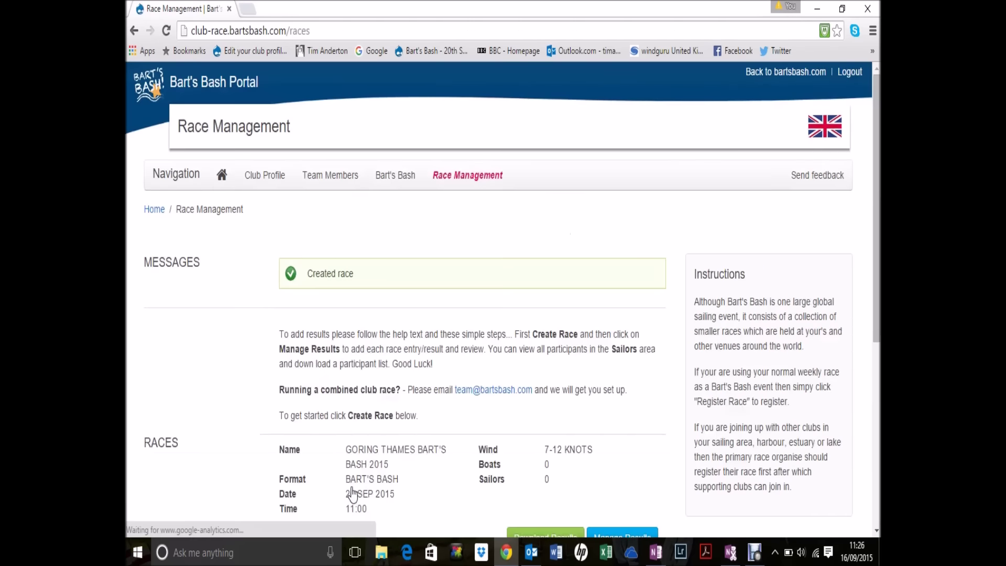
# Step: Review the new race entry for 20 Sep 2015 at 11:00, then open the Sailor List
pyautogui.scroll(-1, 173, 329)
pyautogui.scroll(-3, 173, 329)
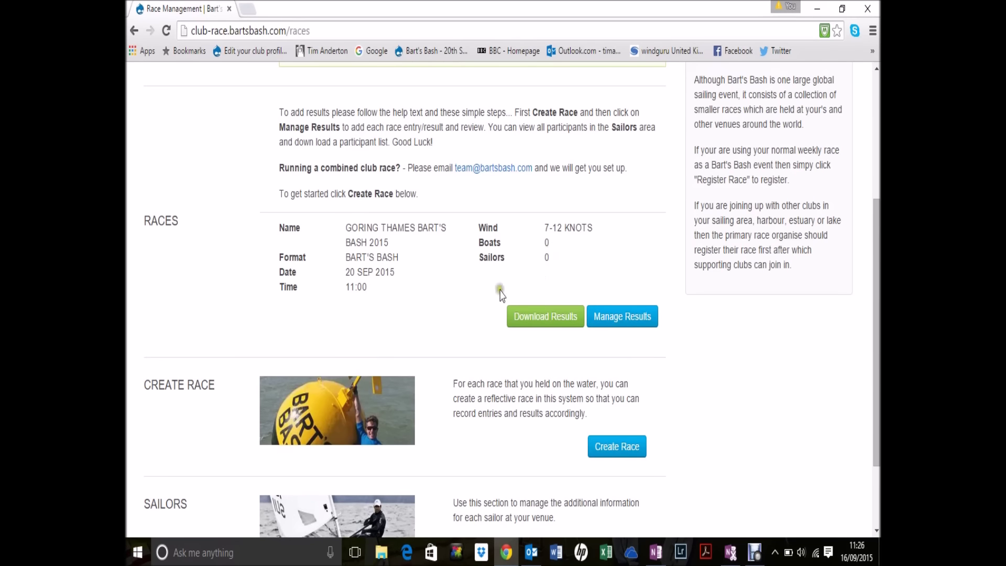
pyautogui.scroll(-2, 363, 343)
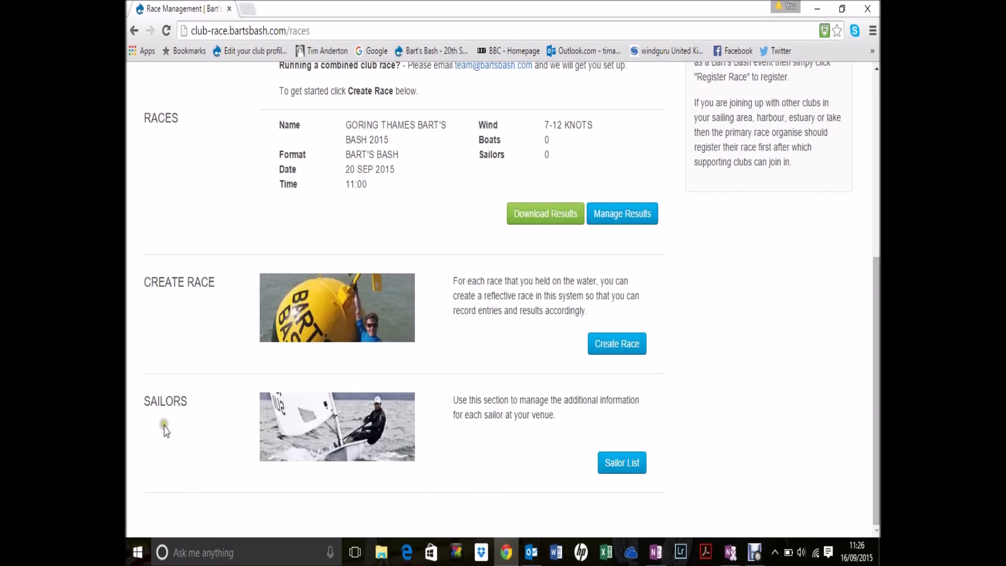
pyautogui.click(616, 467)
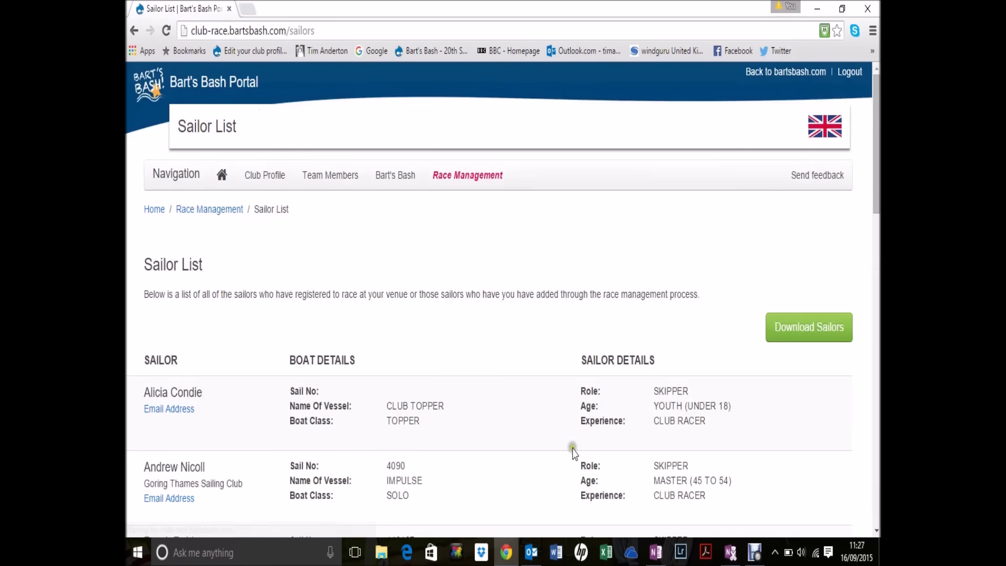
# Step: Look through the registered sailors and download them as a sailors-2015-09-16 CSV file
pyautogui.scroll(-20, 429, 367)
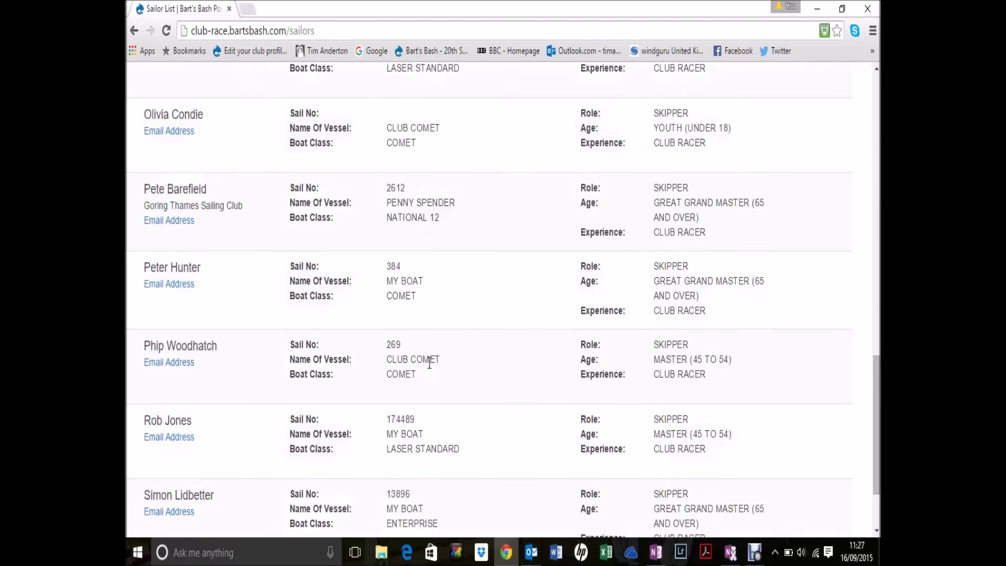
pyautogui.scroll(20, 429, 362)
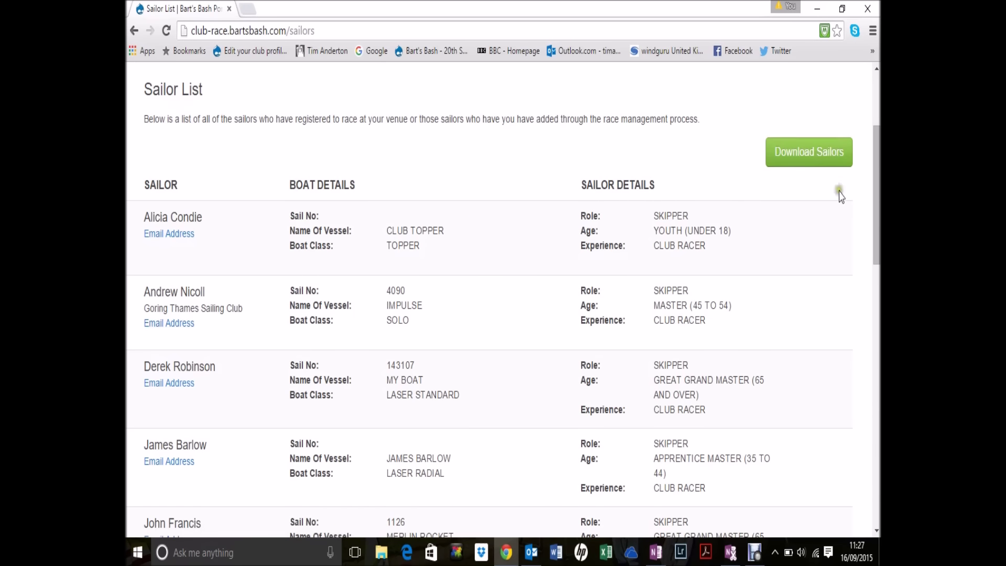
pyautogui.click(811, 156)
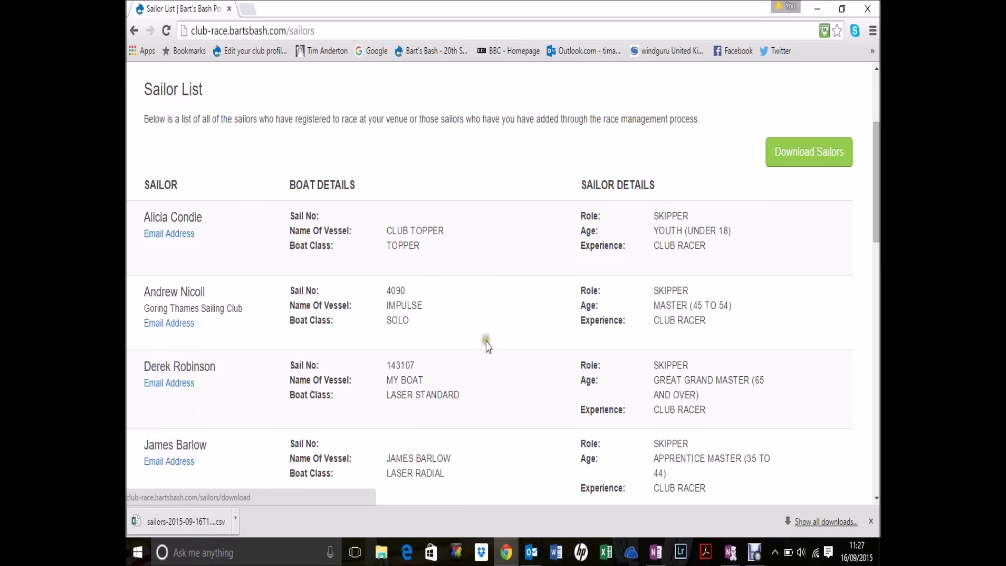
# Step: Open the downloaded sailors CSV in Excel and resize the Email column and columns A to H
pyautogui.click(190, 523)
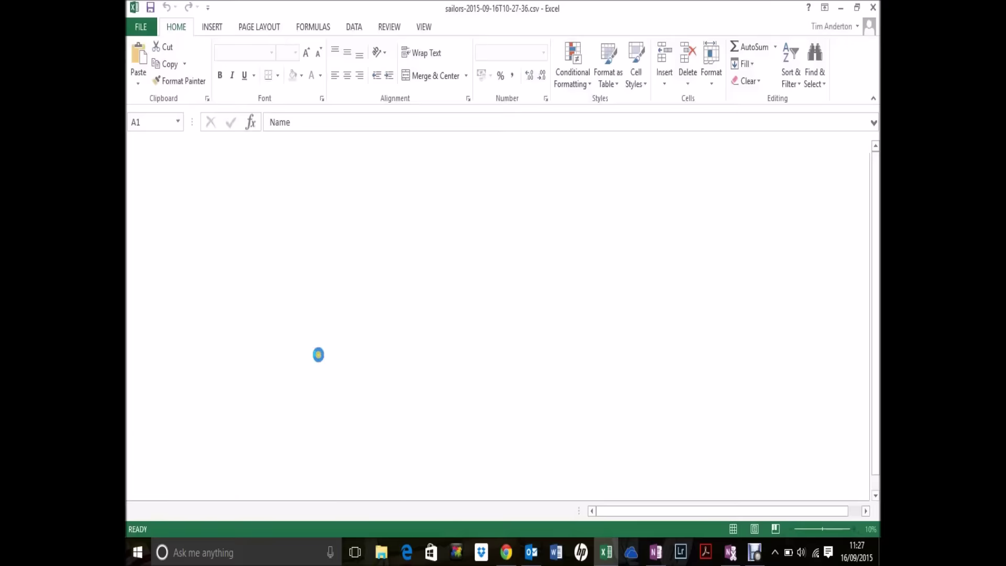
pyautogui.moveTo(458, 146); pyautogui.dragTo(429, 146)
pyautogui.moveTo(153, 141); pyautogui.dragTo(427, 144)
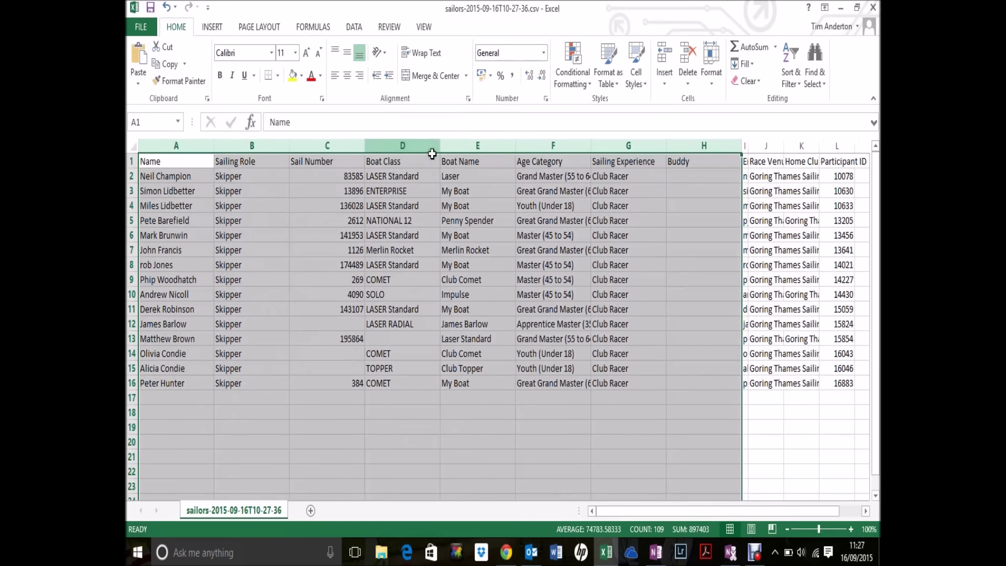
# Step: Browse the first sailor's row details, then move down the names to the empty row A17
pyautogui.click(167, 173)
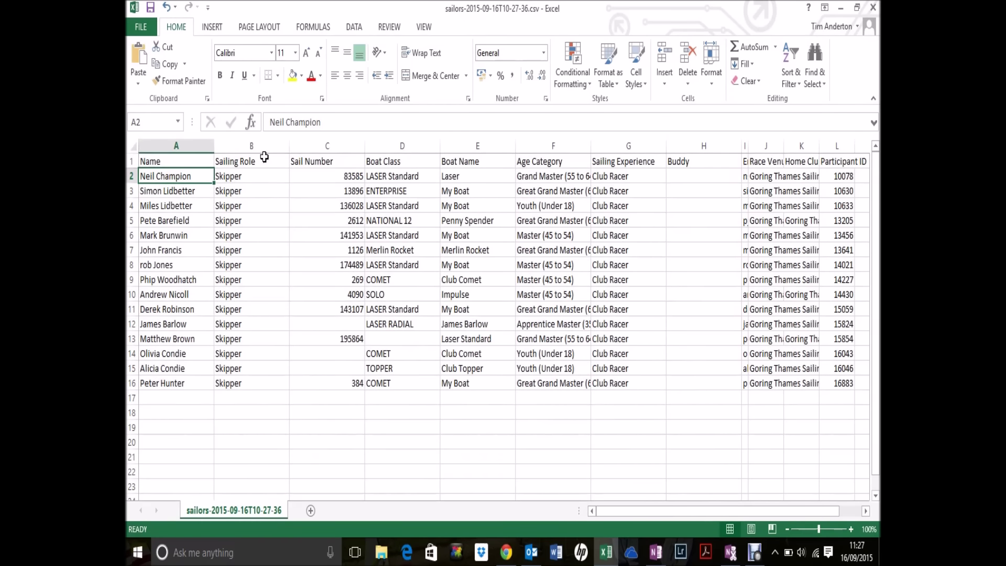
pyautogui.press('Right')
pyautogui.press('Right')
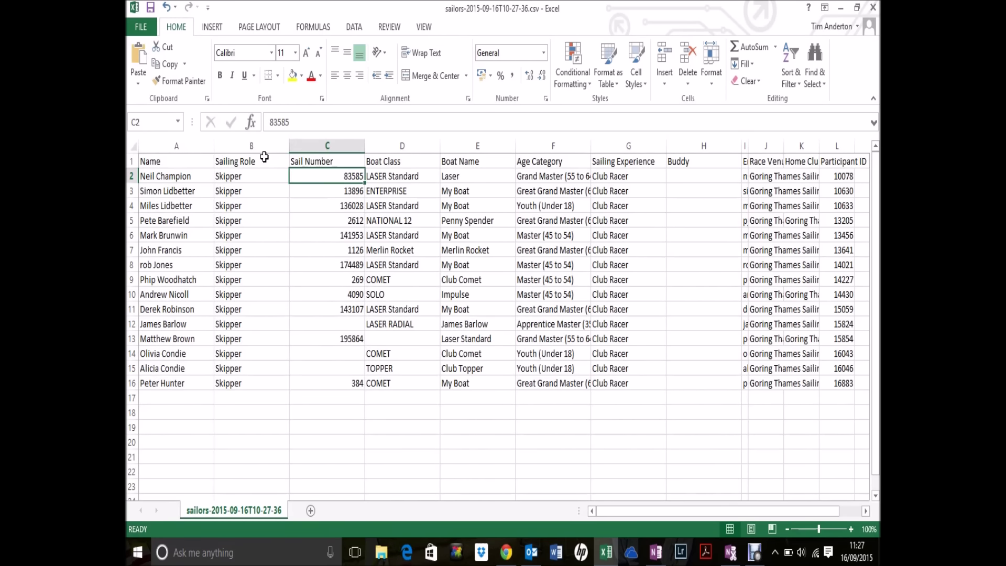
pyautogui.press('Right')
pyautogui.press('Right')
pyautogui.press('Left')
pyautogui.press('Left')
pyautogui.press('Right')
pyautogui.press('Right')
pyautogui.press('Right')
pyautogui.press('Right')
pyautogui.press('Right')
pyautogui.press('Right')
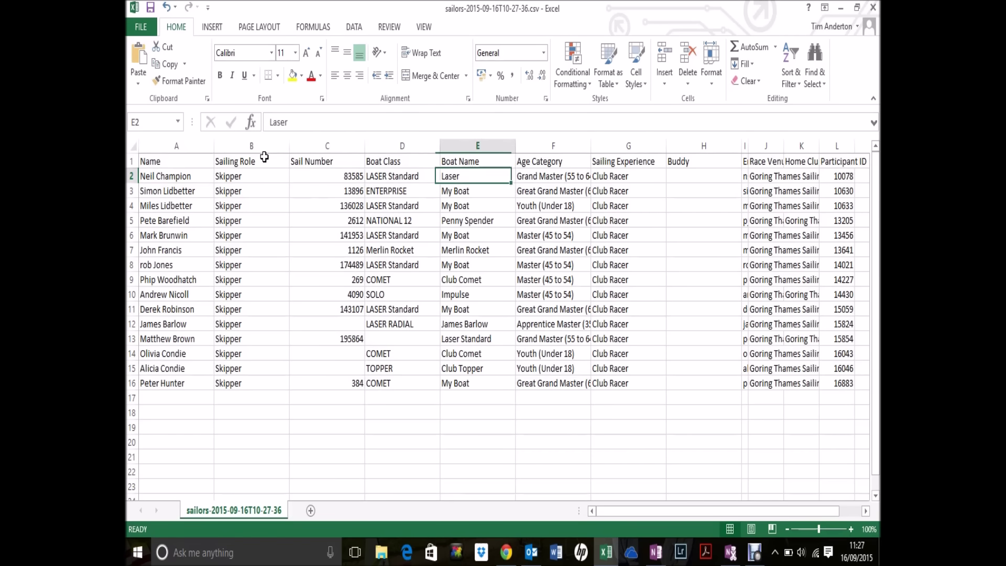
pyautogui.press('Right')
pyautogui.press('Right')
pyautogui.press('Right')
pyautogui.press('Right')
pyautogui.press('Right')
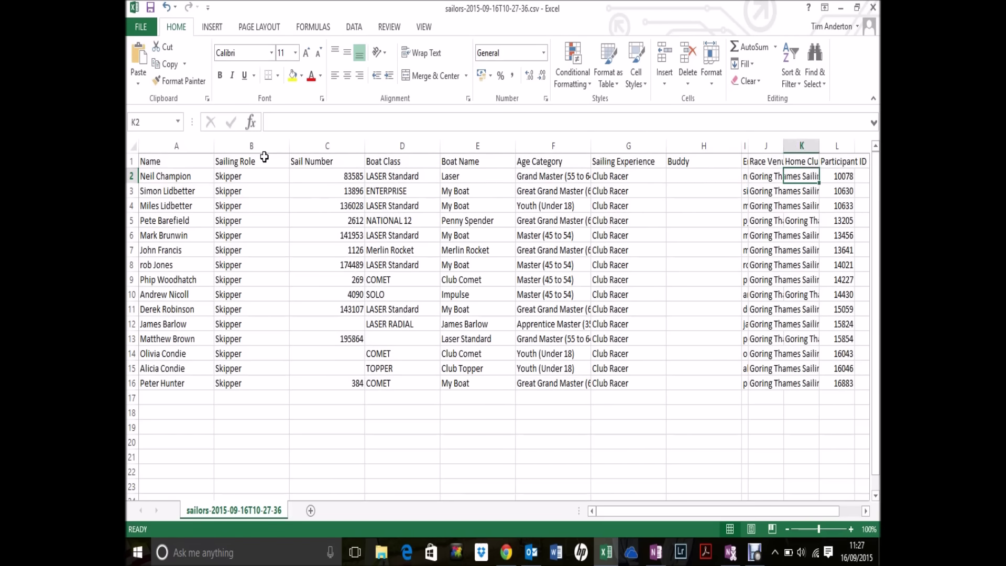
pyautogui.press('Left')
pyautogui.press('Left')
pyautogui.press('Left')
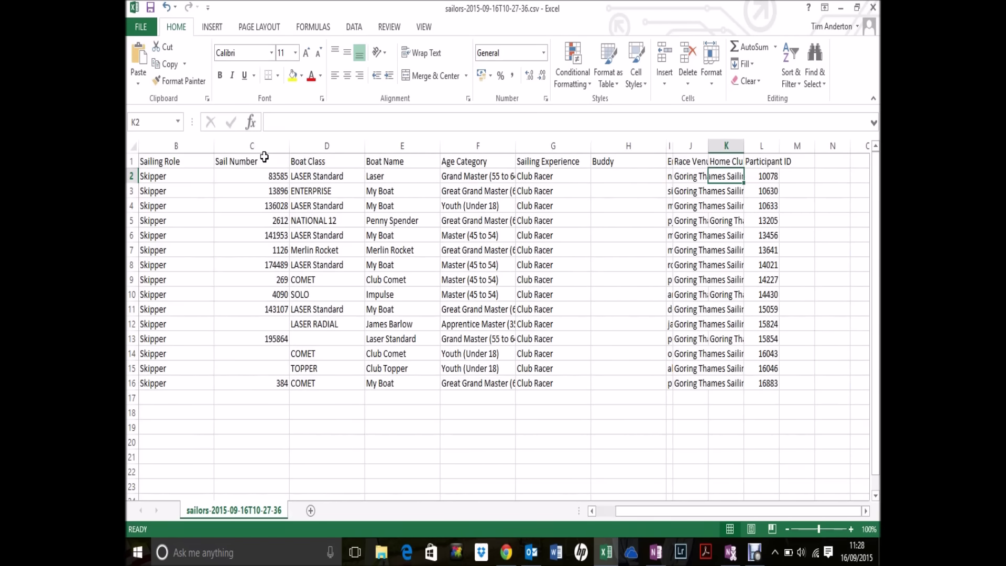
pyautogui.press('Left')
pyautogui.press('Left')
pyautogui.press('Left')
pyautogui.press('Left')
pyautogui.press('Left')
pyautogui.press('Left')
pyautogui.press('Left')
pyautogui.press('Left')
pyautogui.press('Left')
pyautogui.press('Left')
pyautogui.press('Down')
pyautogui.press('Down')
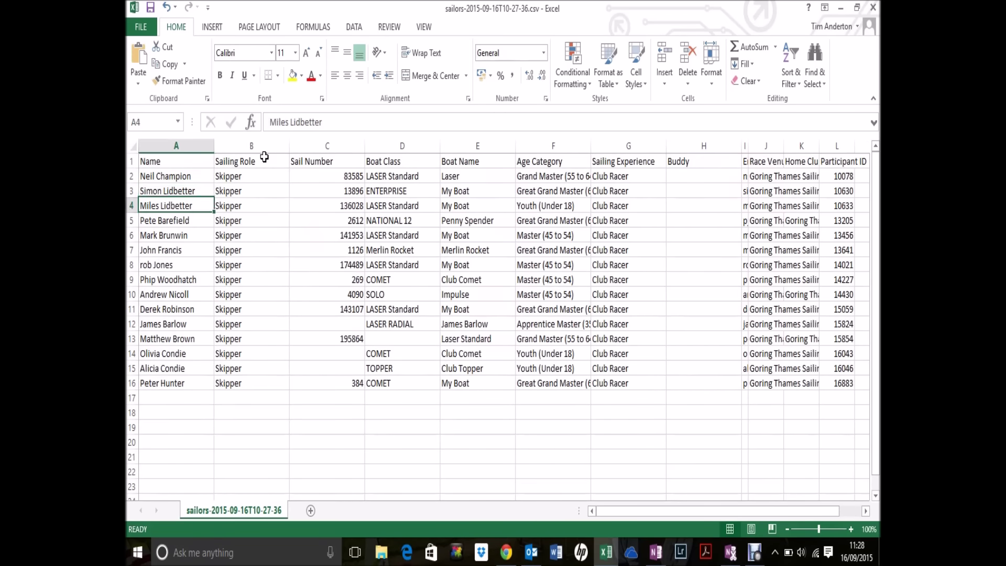
pyautogui.press('Down')
pyautogui.press('Down')
pyautogui.press('Down')
pyautogui.press('Down')
pyautogui.press('Down')
pyautogui.press('Down')
pyautogui.press('Down')
pyautogui.press('Down')
pyautogui.press('Down')
pyautogui.press('Down')
pyautogui.press('Down')
pyautogui.press('Down')
pyautogui.press('Down')
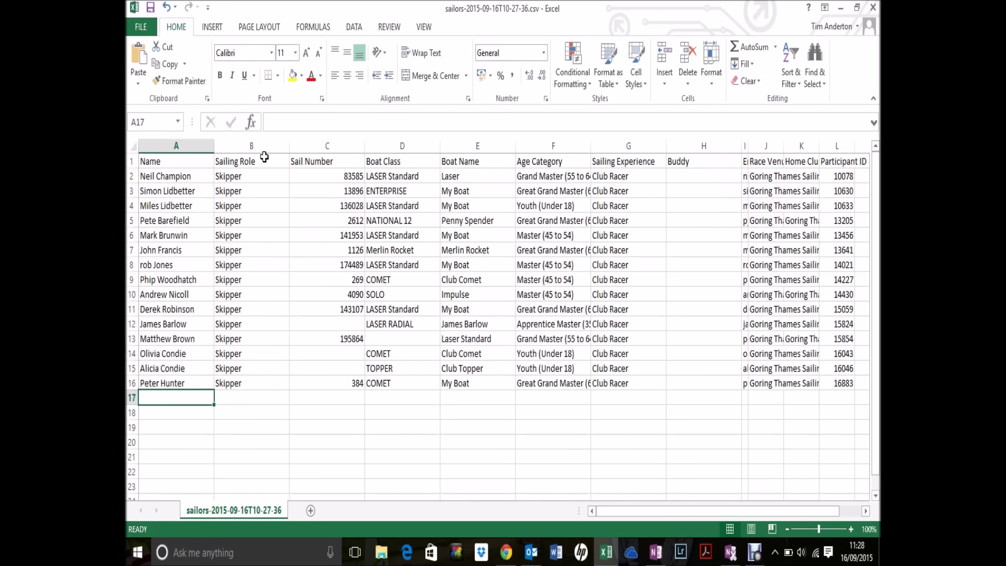
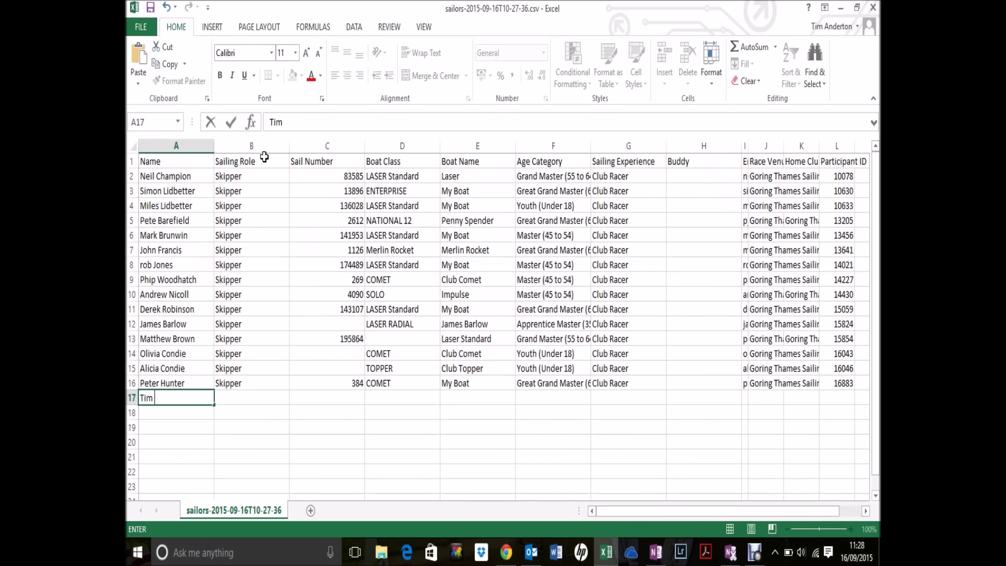
# Step: Add a row for a new sailor as Skipper with sail number 58 and boat class RS 400
pyautogui.press('Tab')
pyautogui.write('S')
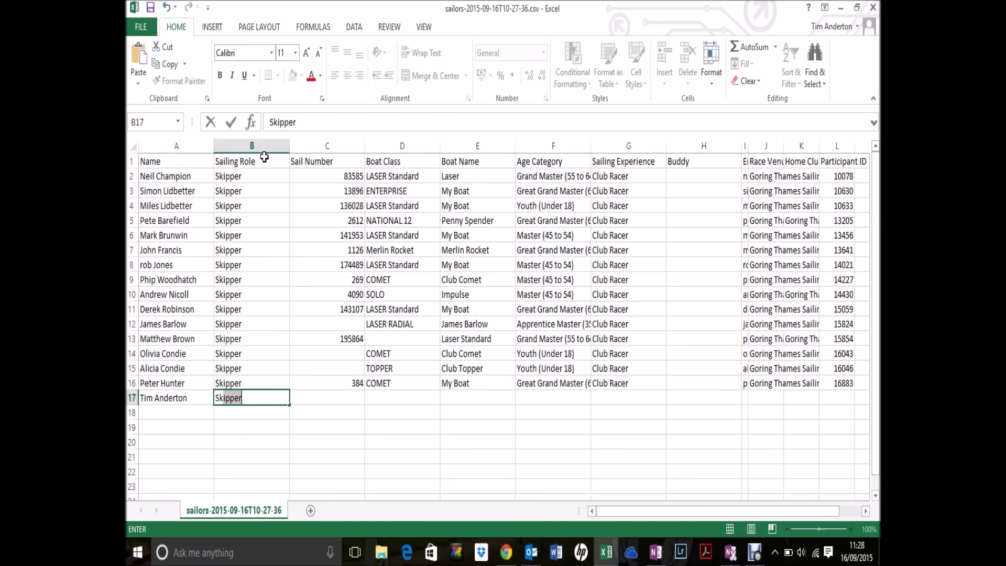
pyautogui.write('kipper')
pyautogui.press('Tab')
pyautogui.write('58')
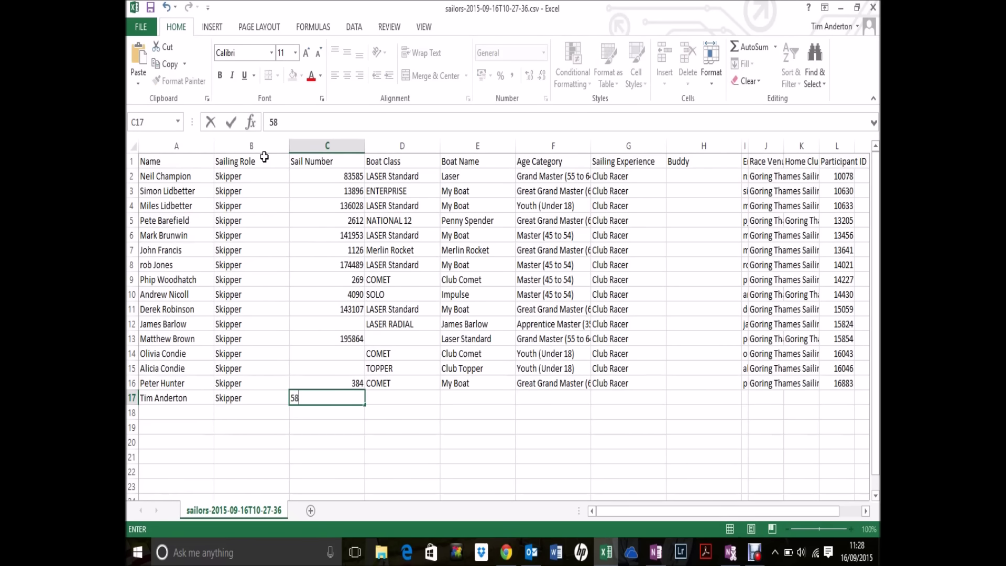
pyautogui.press('Tab')
pyautogui.write('R')
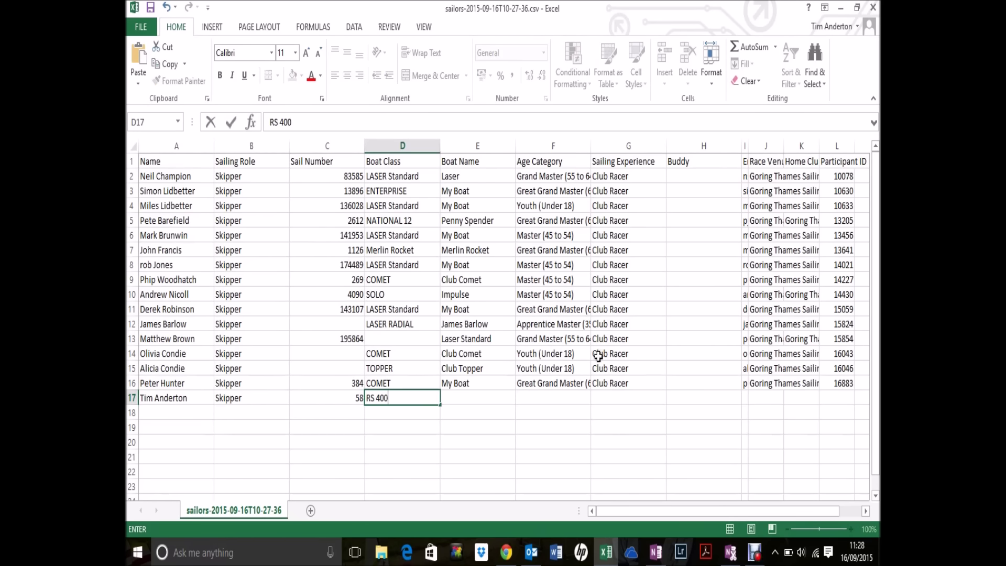
pyautogui.click(852, 511)
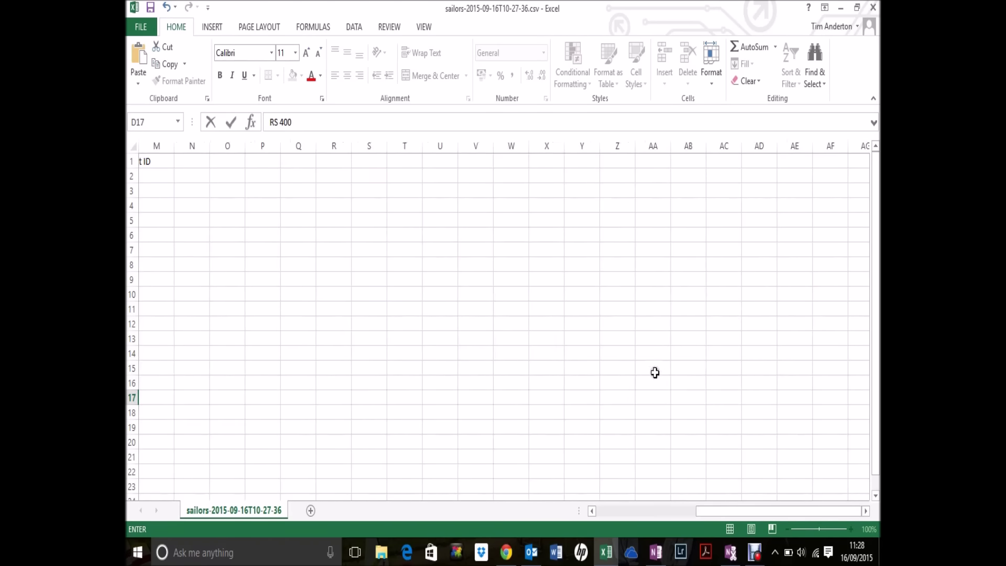
pyautogui.moveTo(694, 511); pyautogui.dragTo(629, 512)
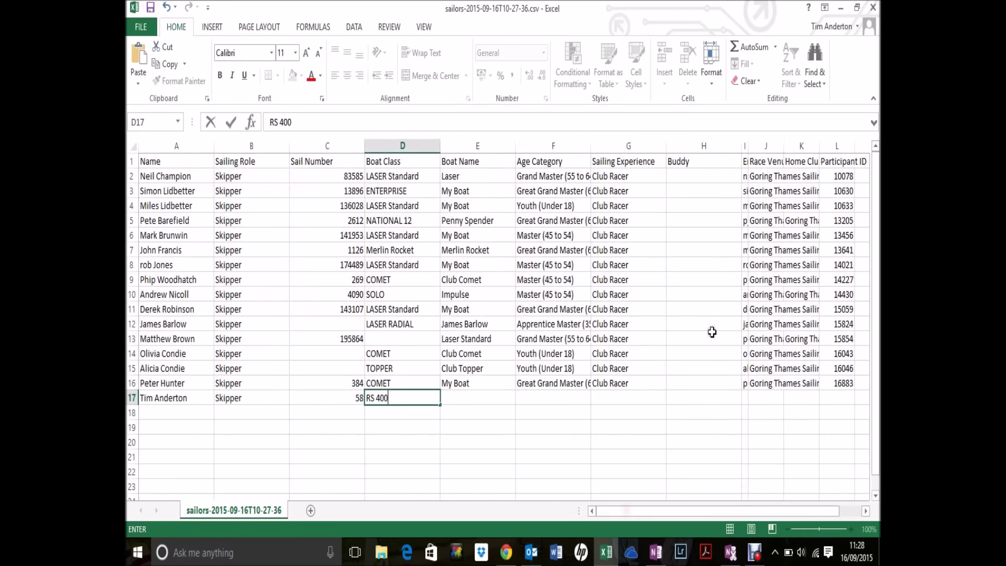
pyautogui.click(863, 163)
# Step: Add column headers 'distnace' in N1 and 'elapsed time' in the next column
pyautogui.click(847, 169)
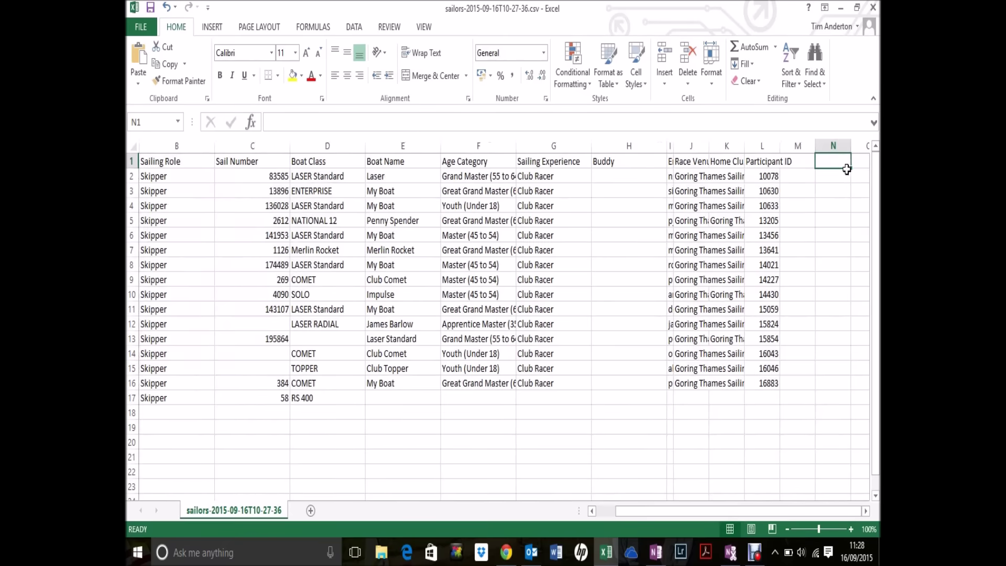
pyautogui.write('distnace')
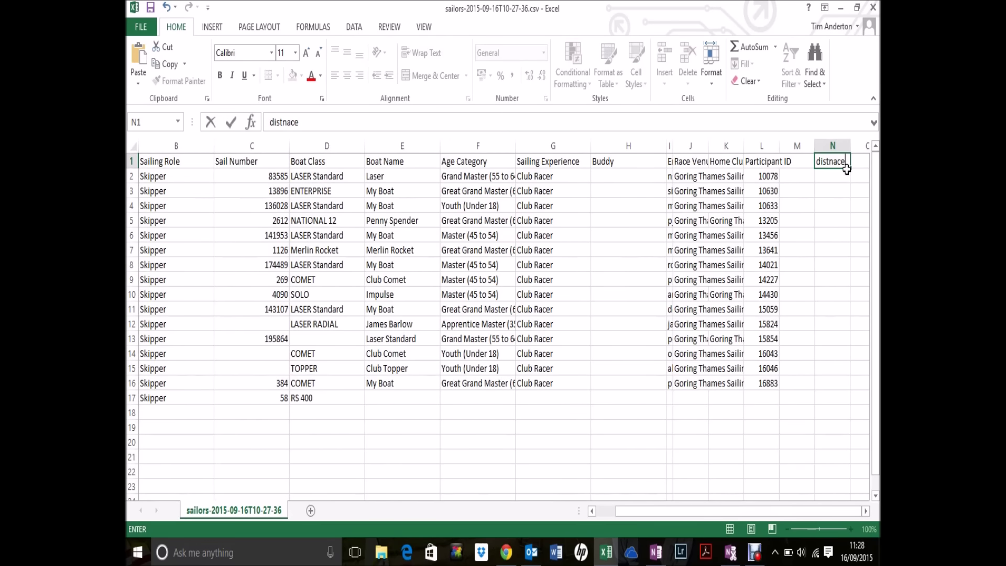
pyautogui.press('Tab')
pyautogui.write('el')
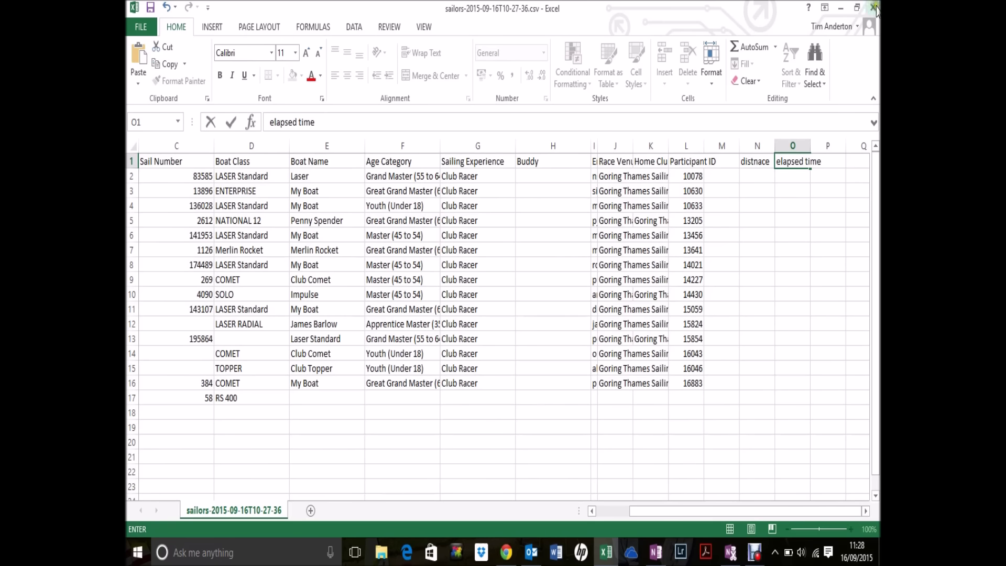
# Step: Close Excel without saving and view Goring Thames Bart's Bash 2015 on Race Management
pyautogui.click(872, 8)
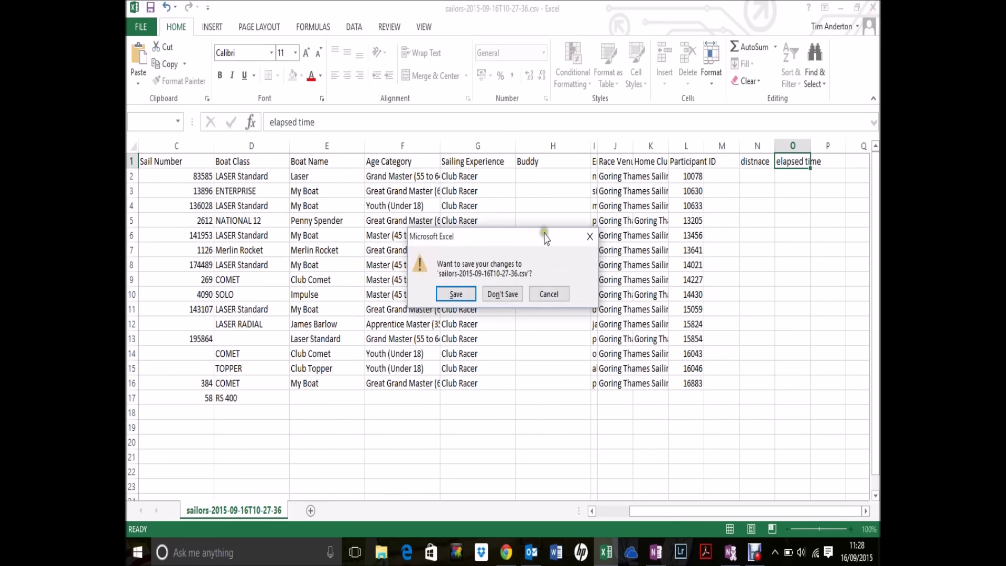
pyautogui.click(501, 295)
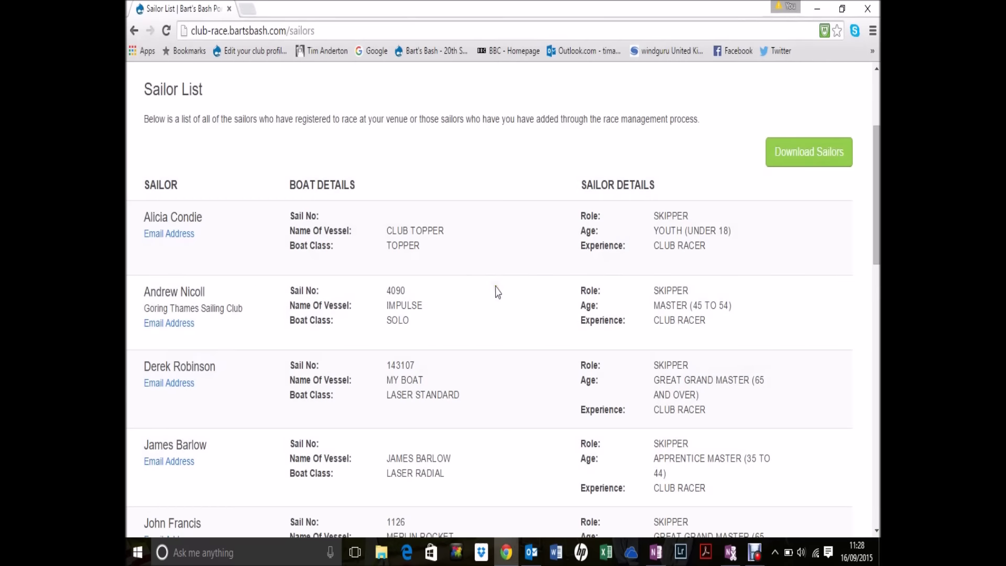
pyautogui.scroll(3, 480, 288)
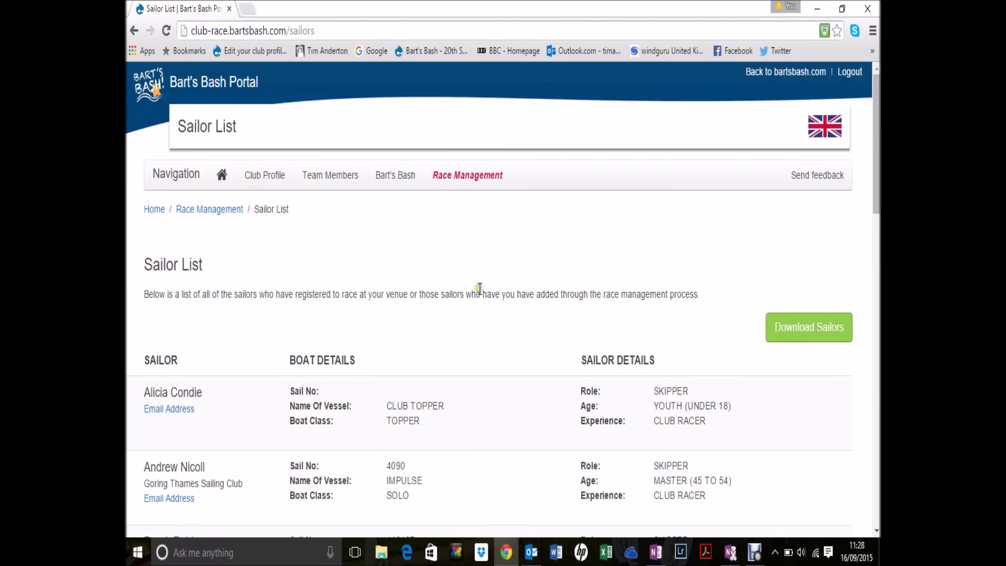
pyautogui.click(463, 180)
pyautogui.scroll(-4, 508, 360)
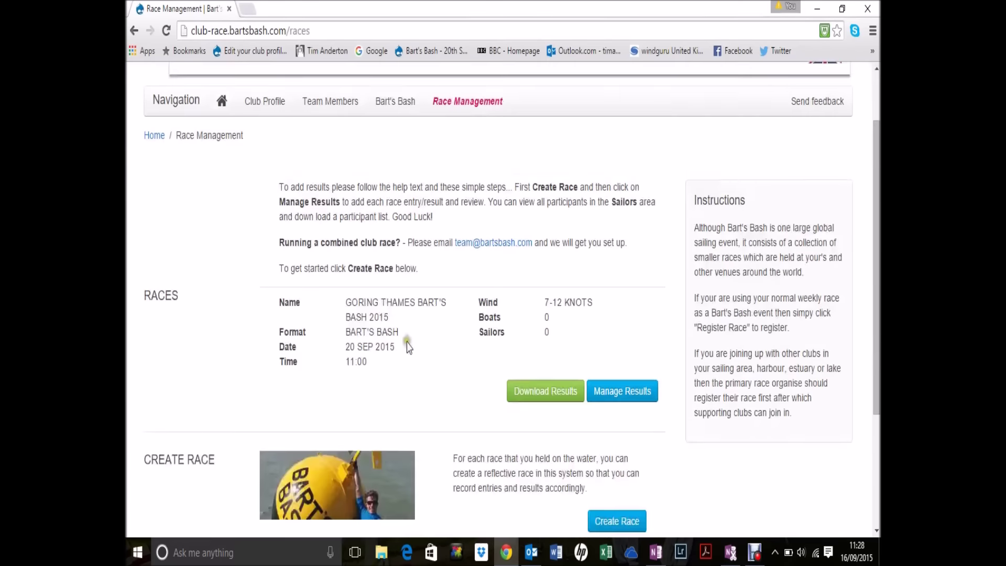